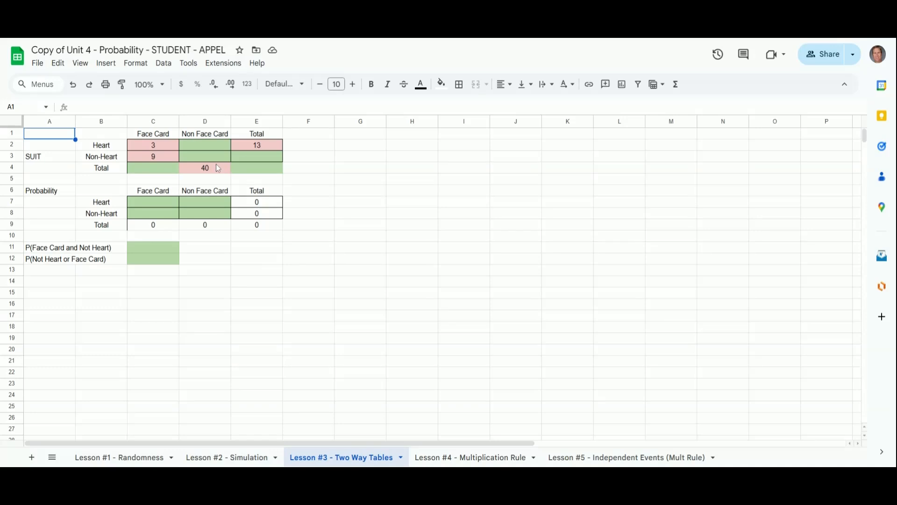
Step: Enter 10 as the Heart / Non Face Card count in D2
click(207, 145)
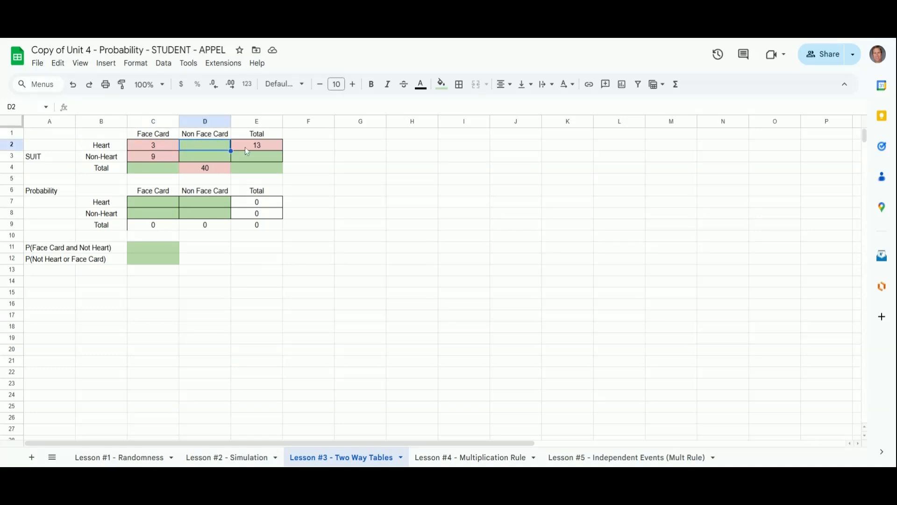
text(10)
key(Return)
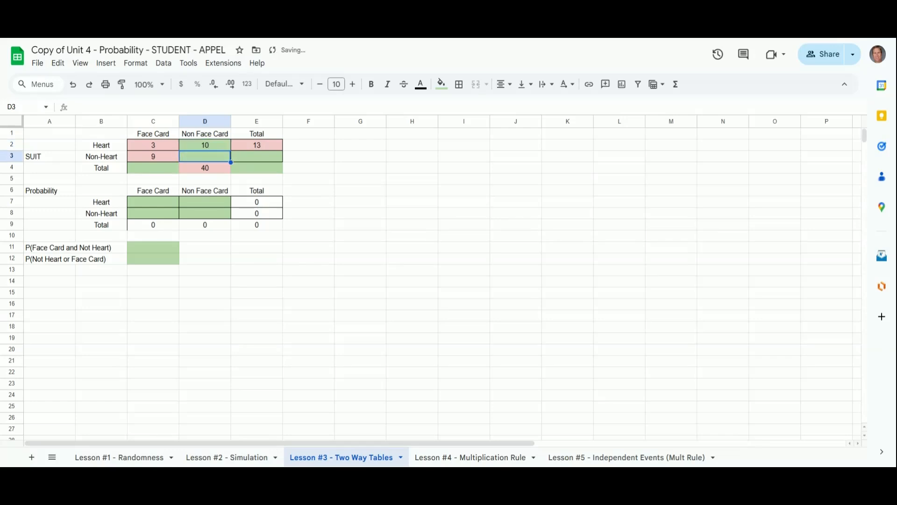
Step: Try 12 as the Heart total in E2 and undo that change
click(246, 147)
text(12)
key(Return)
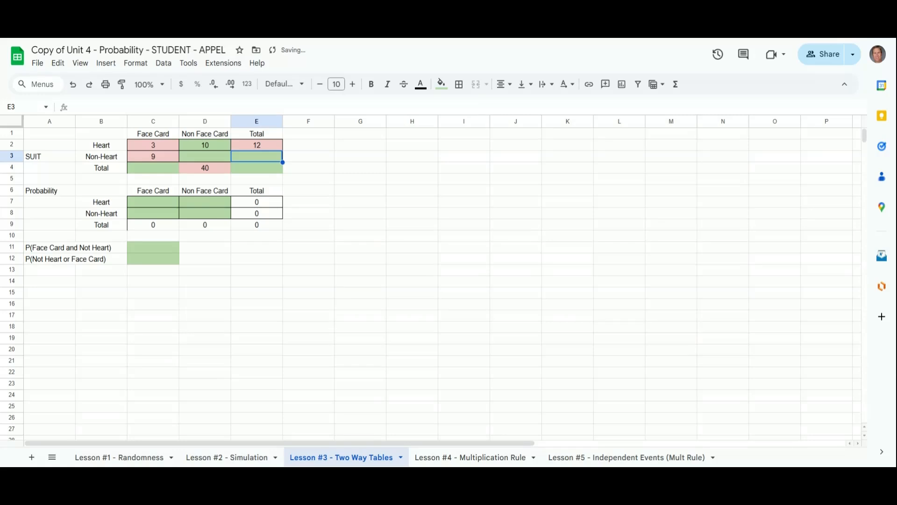
key(ctrl+z)
Step: Replace the typed Heart / Non Face Card count in D2 with the formula =E2-C2
key(Left)
key(Up)
key(Delete)
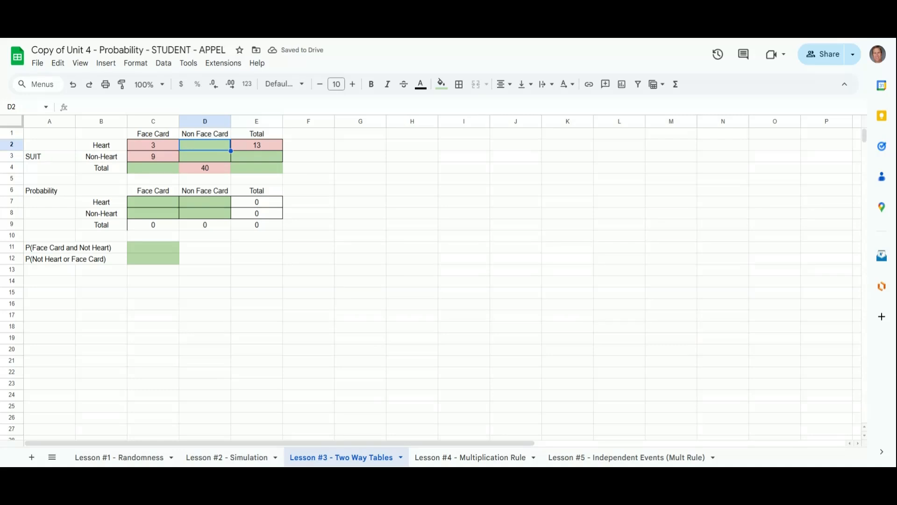
text(=)
click(266, 148)
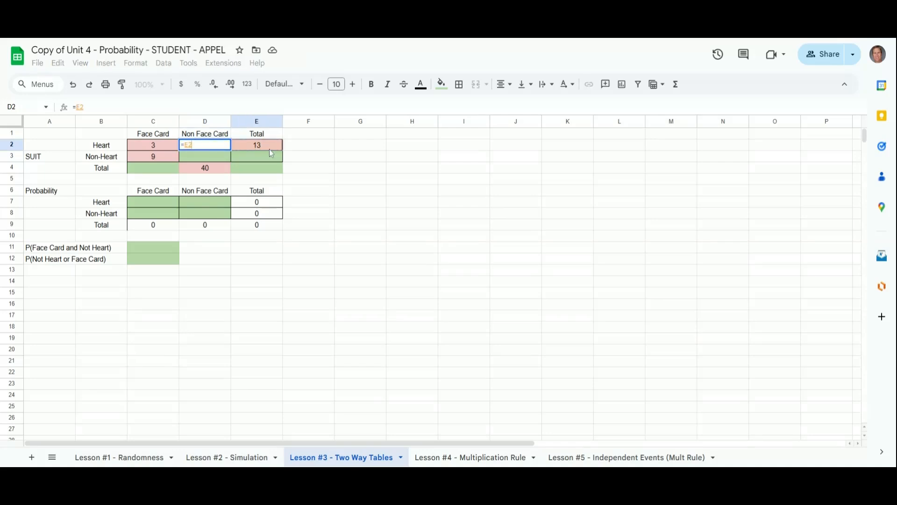
text(-)
click(151, 147)
key(Return)
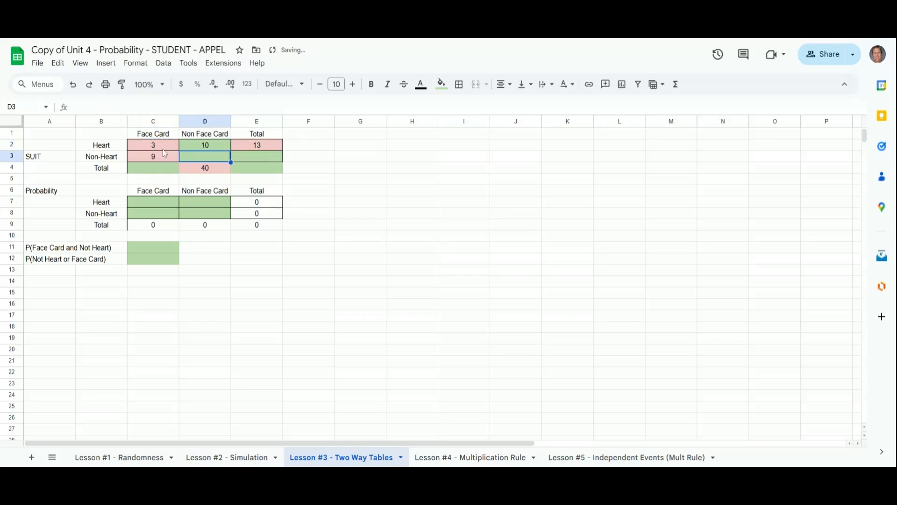
Step: Test the D2 formula by setting the Heart total in E2 to 15, and set the total back to 13
click(255, 145)
text(15)
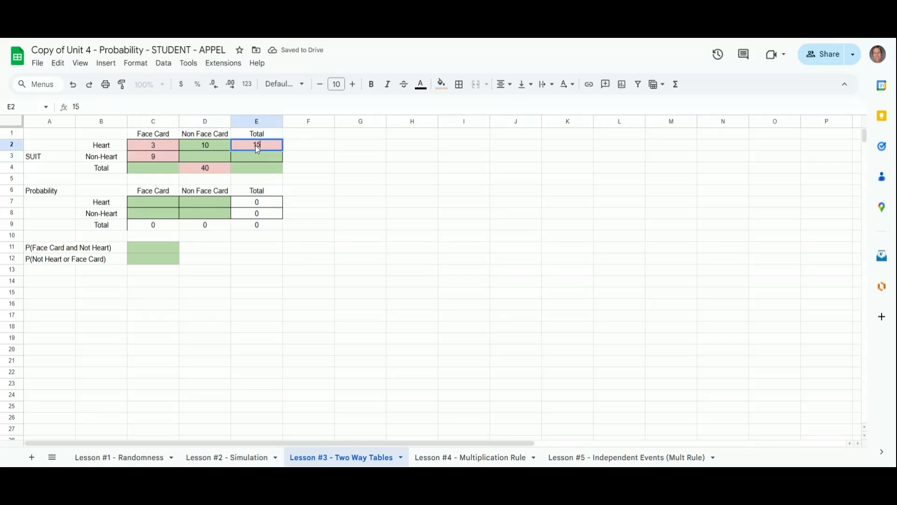
key(Return)
key(Up)
text(13)
key(Return)
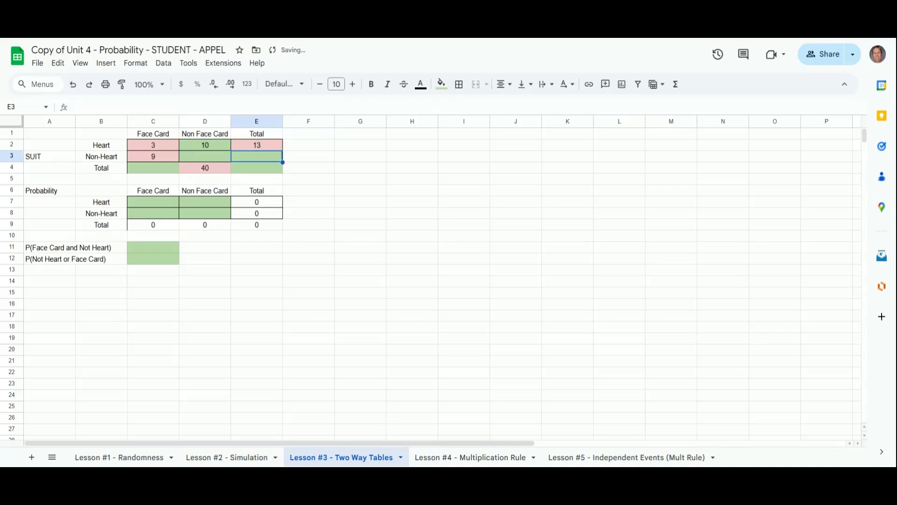
Step: Calculate the Non-Heart / Non Face Card count in D3 with =D4-D2
key(Left)
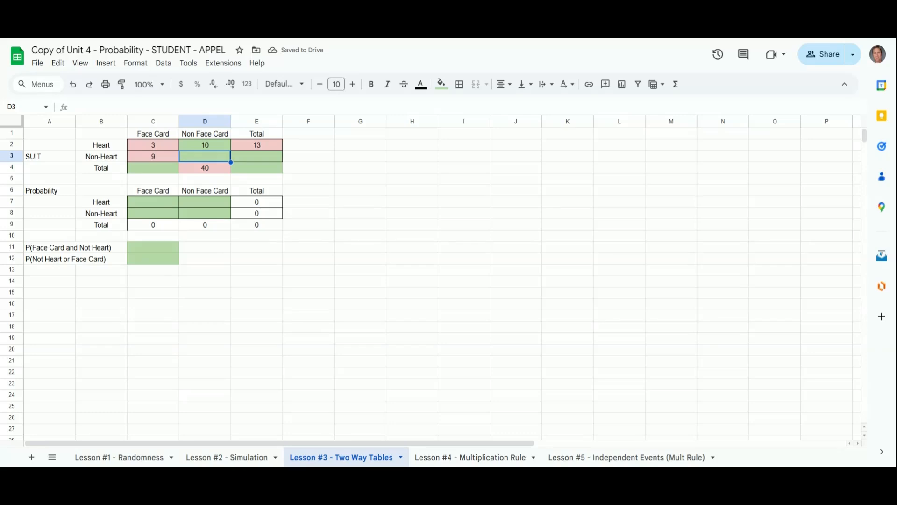
text(=)
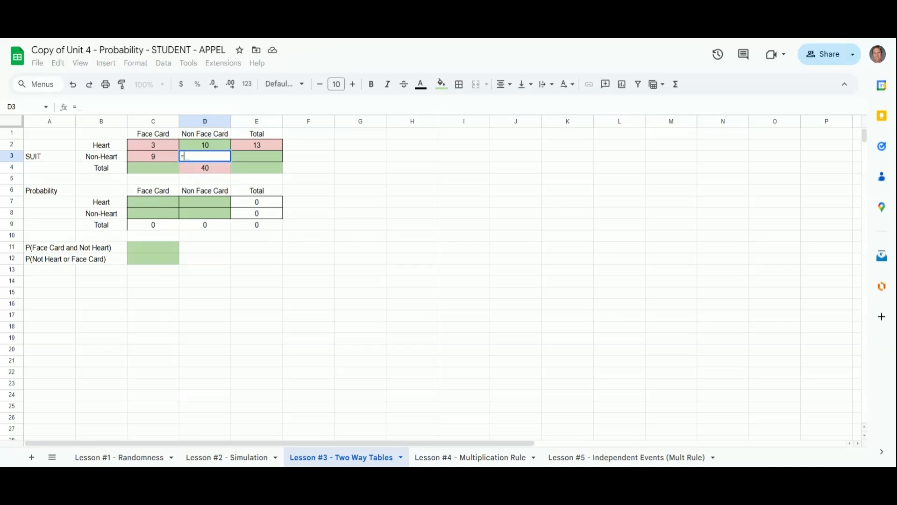
click(207, 174)
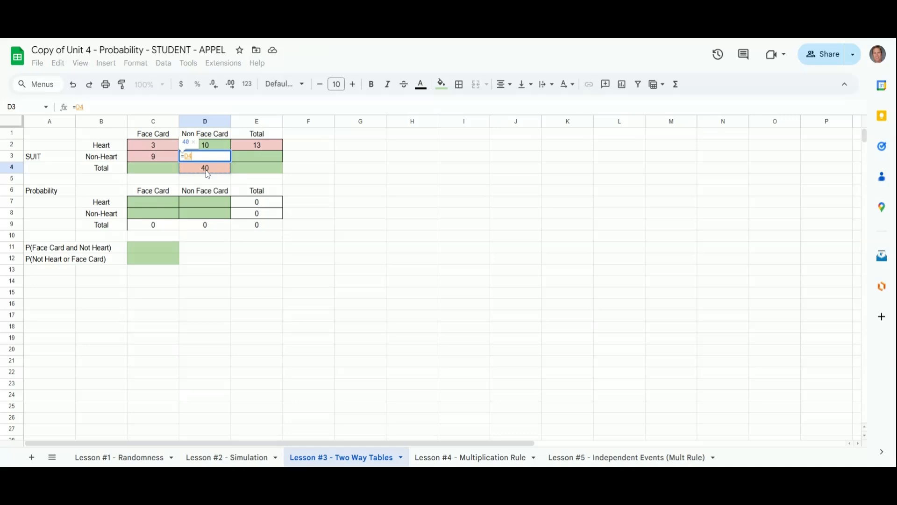
text(-)
click(202, 149)
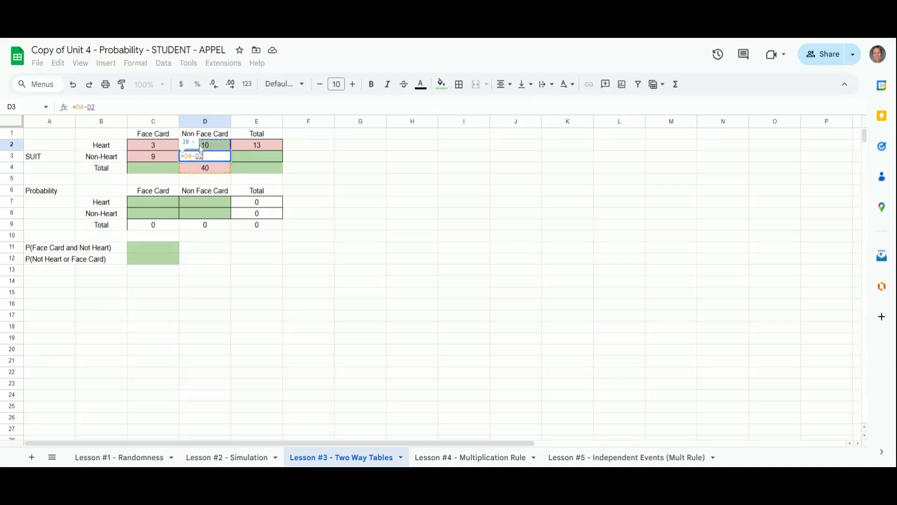
key(Return)
Step: Total the Face Card column in C4 with =sum(C2:C3)
key(Left)
text(=su)
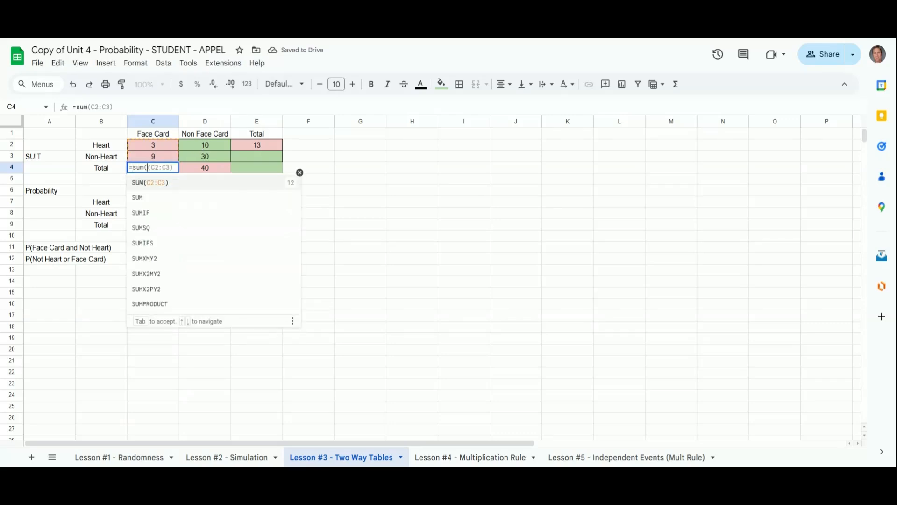
text(m()
drag(170, 147, 168, 159)
text())
key(Return)
Step: Total the Non-Heart row in E3 by summing C3:D3
key(Right)
key(Right)
key(Up)
key(Up)
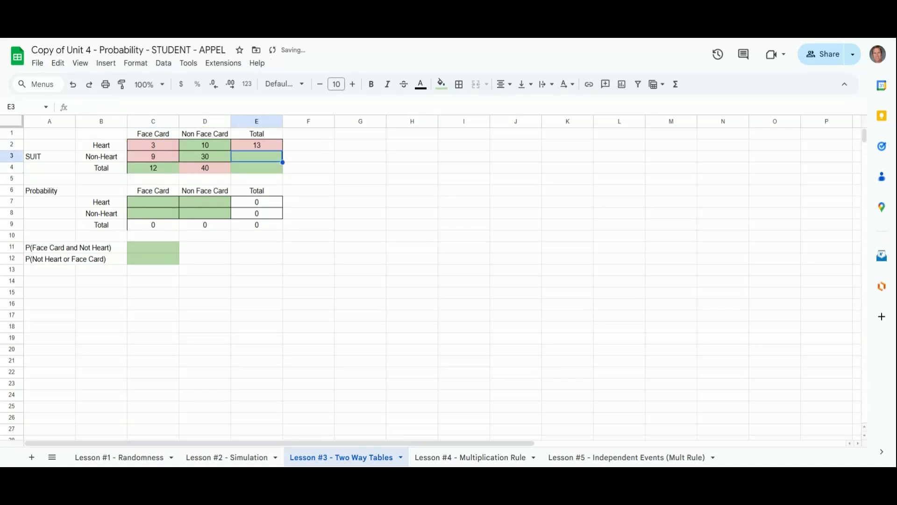
text(=sum()
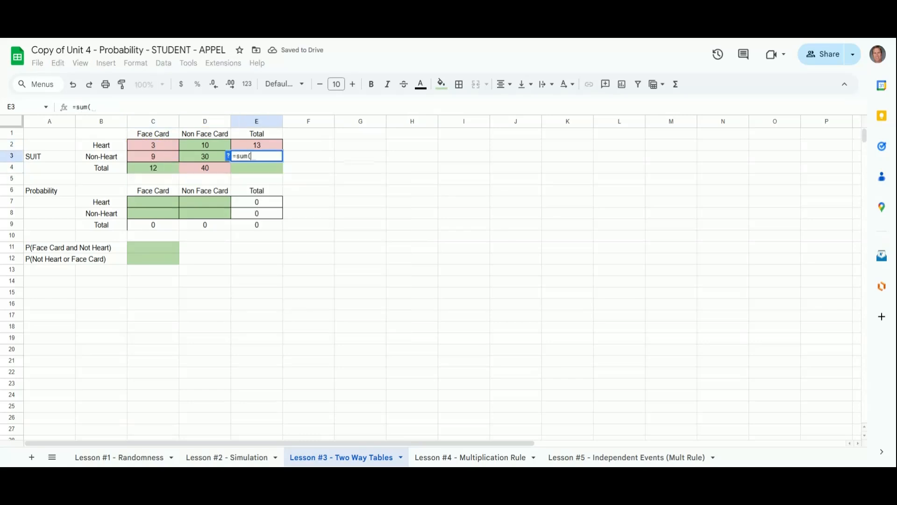
drag(177, 158, 196, 156)
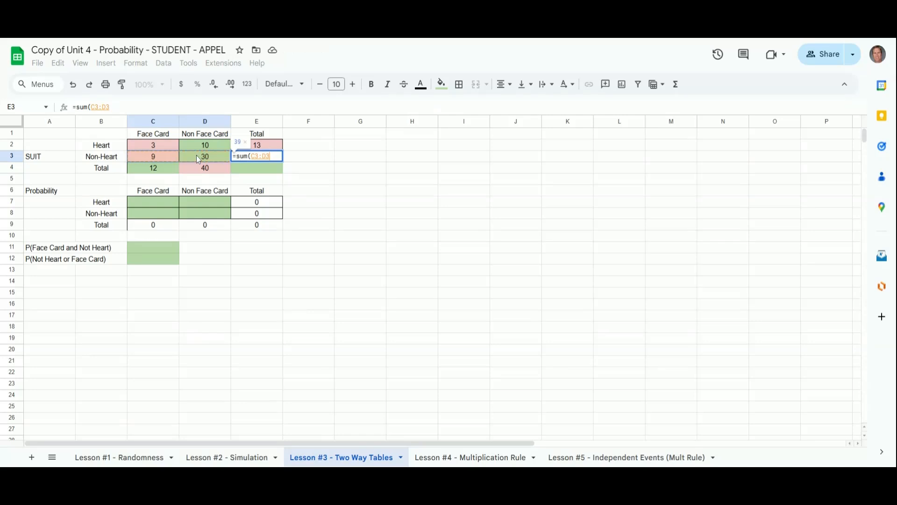
key(Return)
Step: Calculate the grand total in E4 by summing the row totals E2:E3
text(=sum()
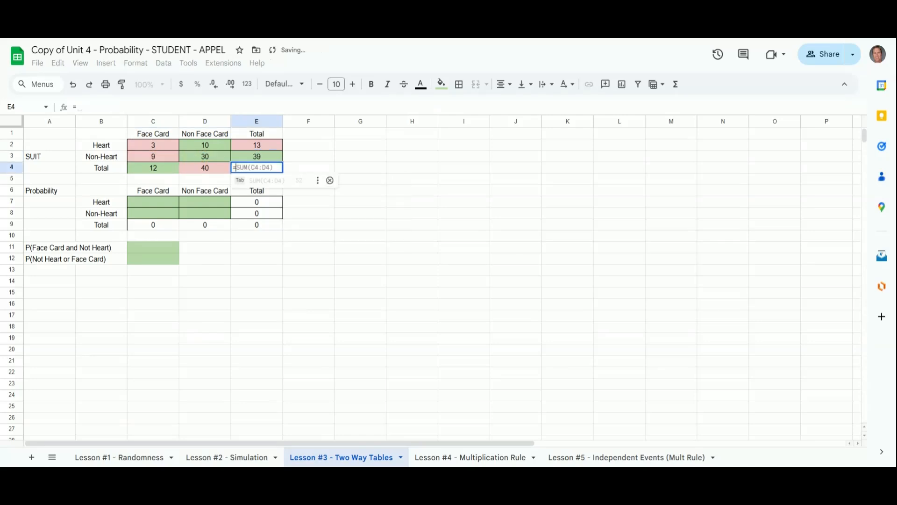
drag(247, 146, 247, 162)
key(Return)
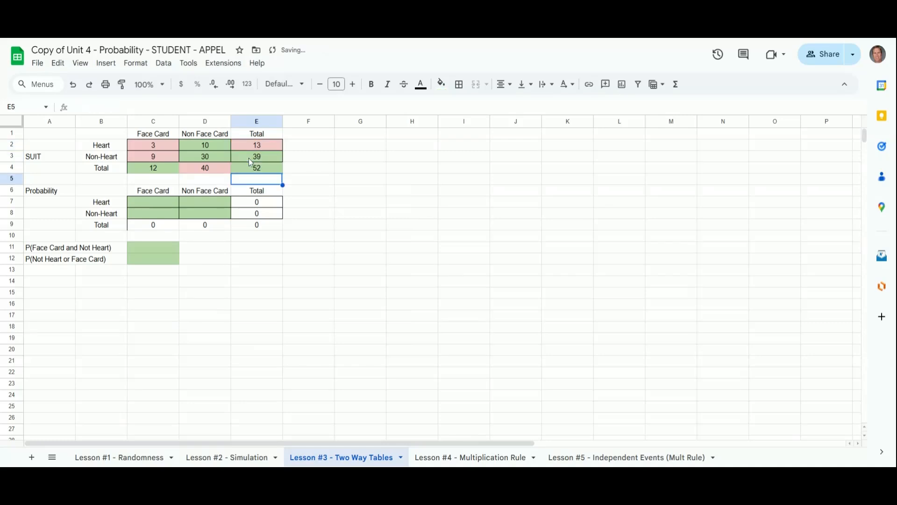
Step: Label F3 "Check" and enter =sum(C4:D4) in F4 to cross-check the grand total
key(Up)
key(Right)
key(Up)
text(Check)
key(Return)
text(=sum()
drag(158, 174, 193, 175)
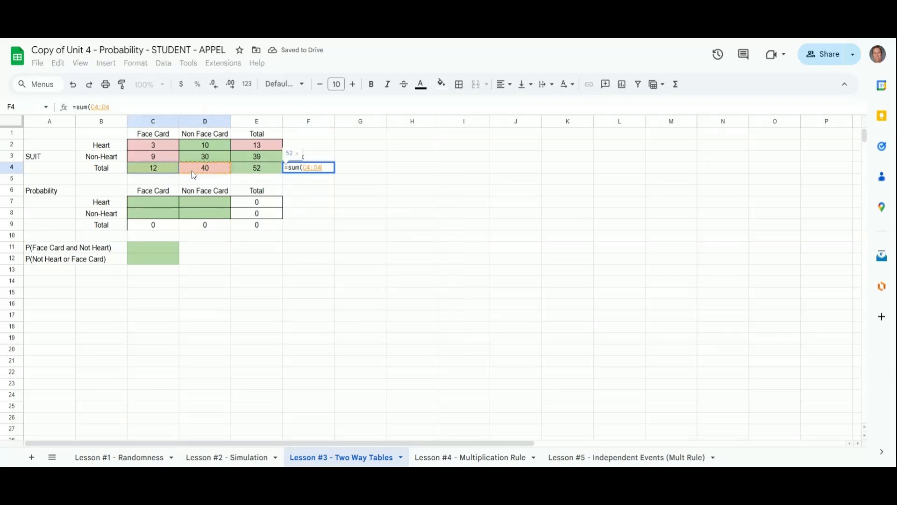
text())
key(Return)
key(Up)
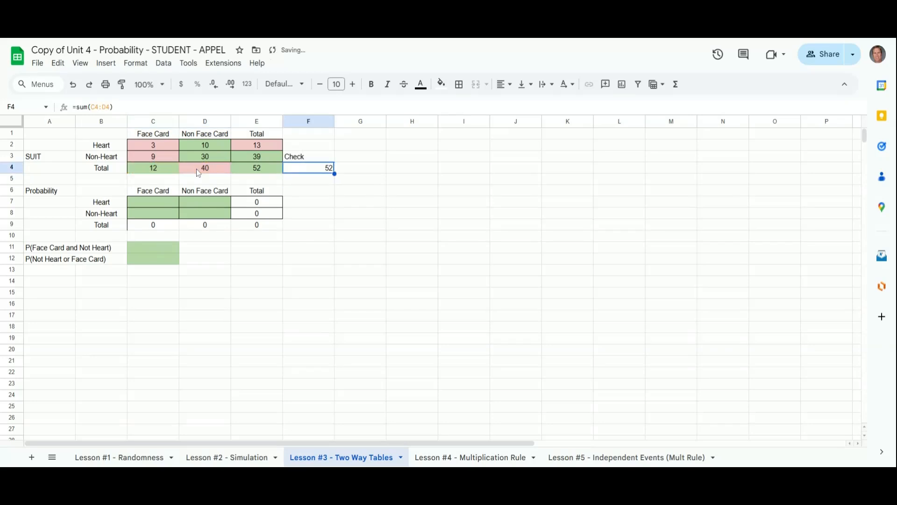
Step: Overwrite the Face Card total in C4 with 15 to test the check cell
click(161, 173)
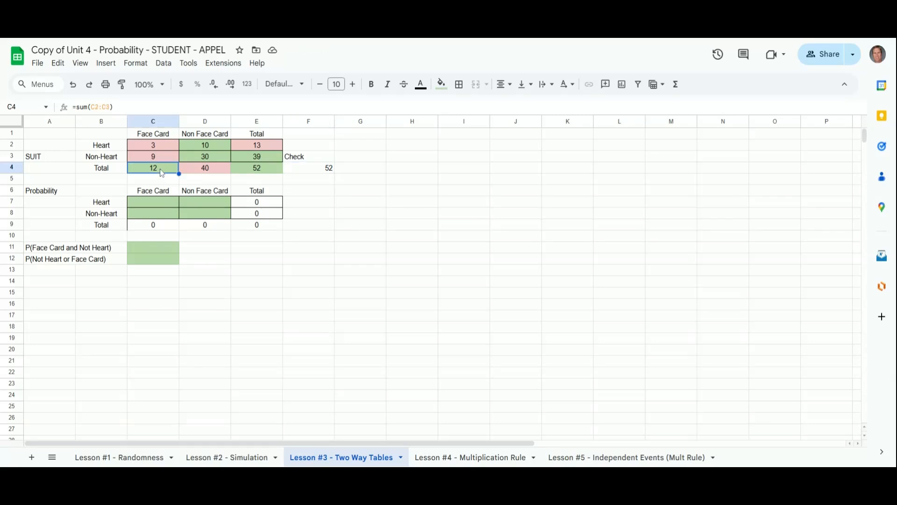
text(15)
key(Return)
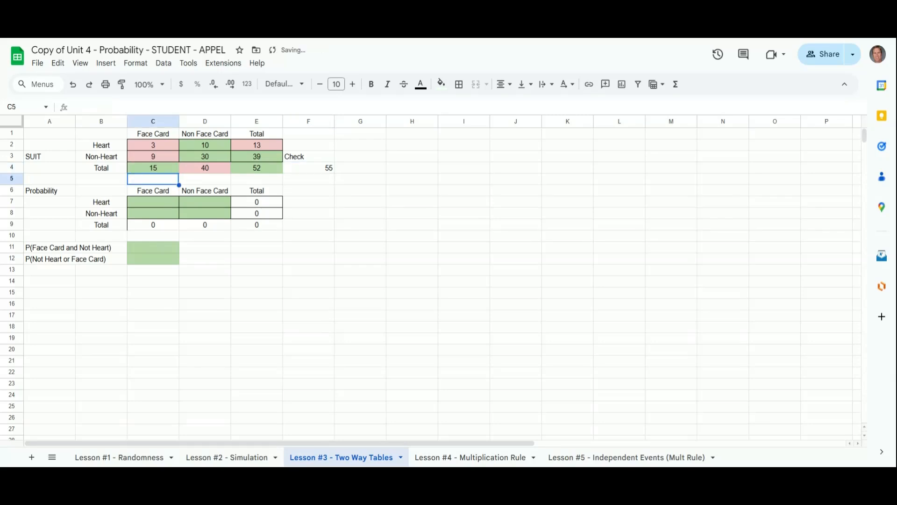
Step: Compare the grand total in E4 with the check sum in F4
key(Up)
key(Right)
key(Right)
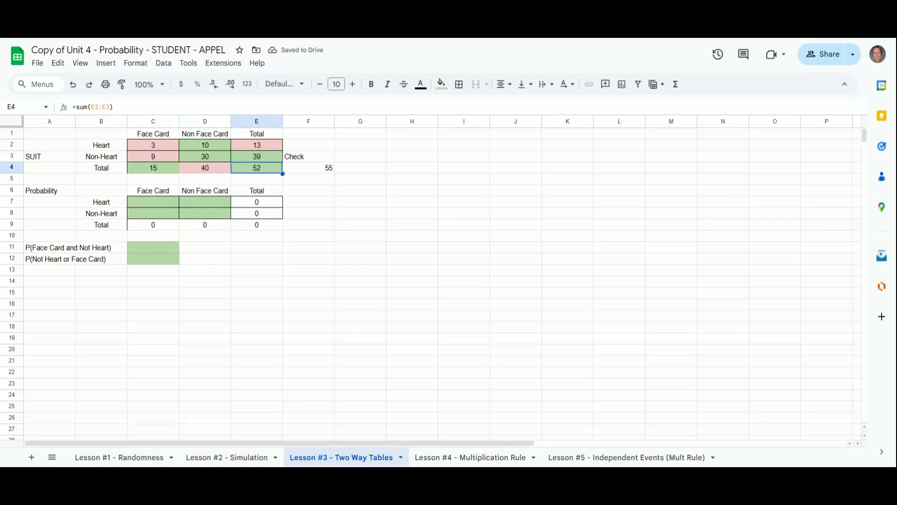
key(Left)
key(Right)
key(Right)
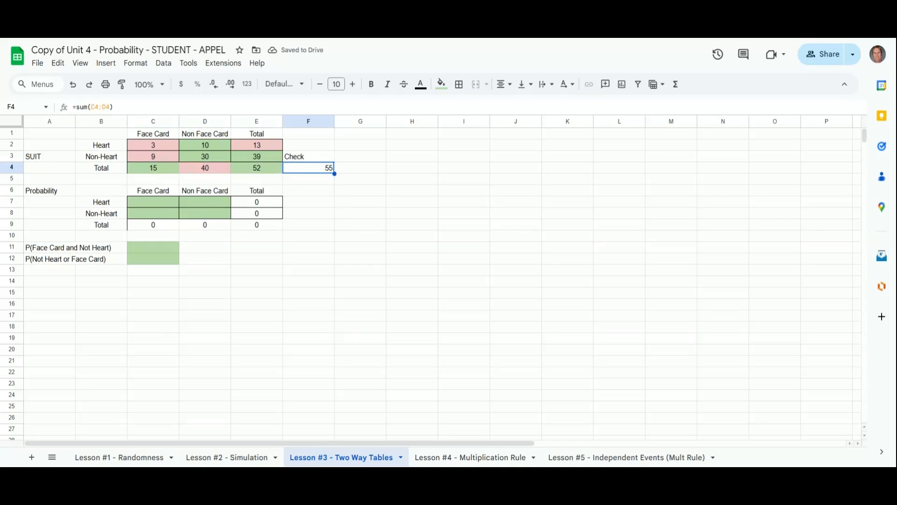
key(Left)
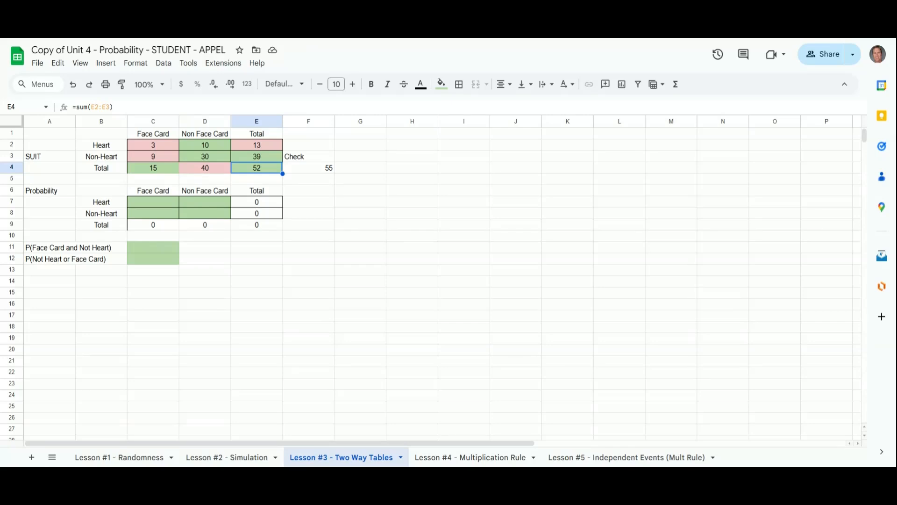
Step: Restore the Face Card total in C4 by summing C2:C3
key(Left)
key(Left)
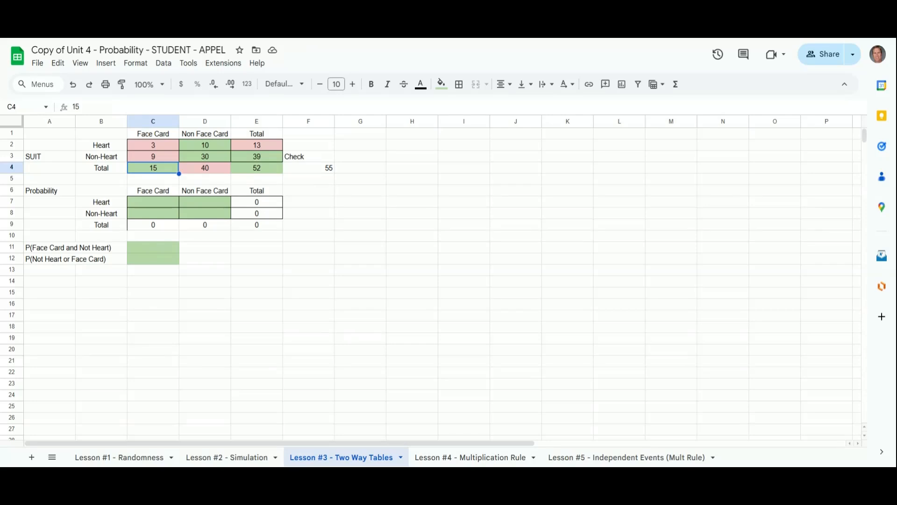
text(=sum()
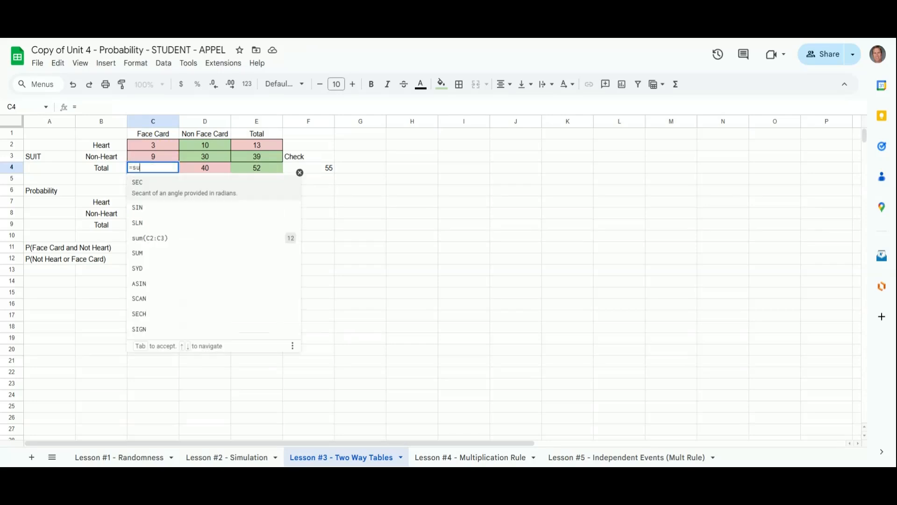
drag(155, 144, 156, 161)
key(Return)
Step: Try 12 as the Non-Heart / Face Card count in C3 and undo the change
key(Up)
key(Up)
text(12)
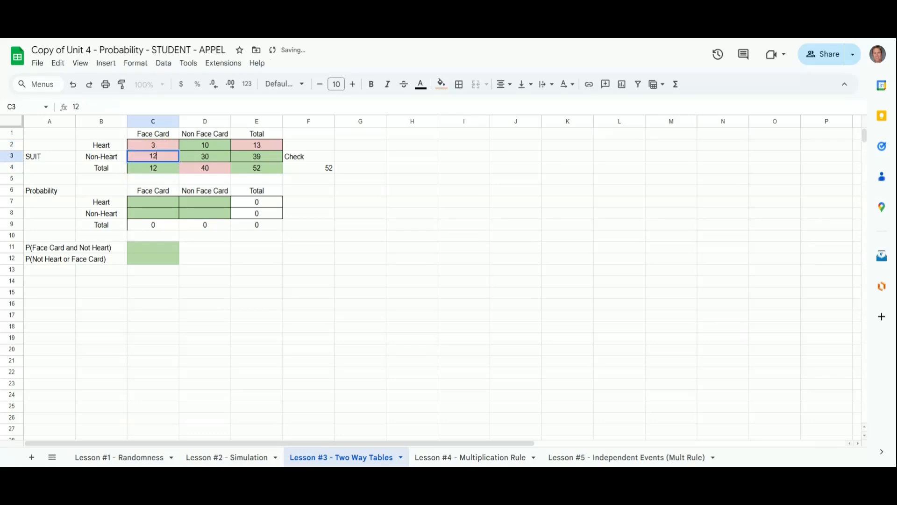
key(Return)
key(Up)
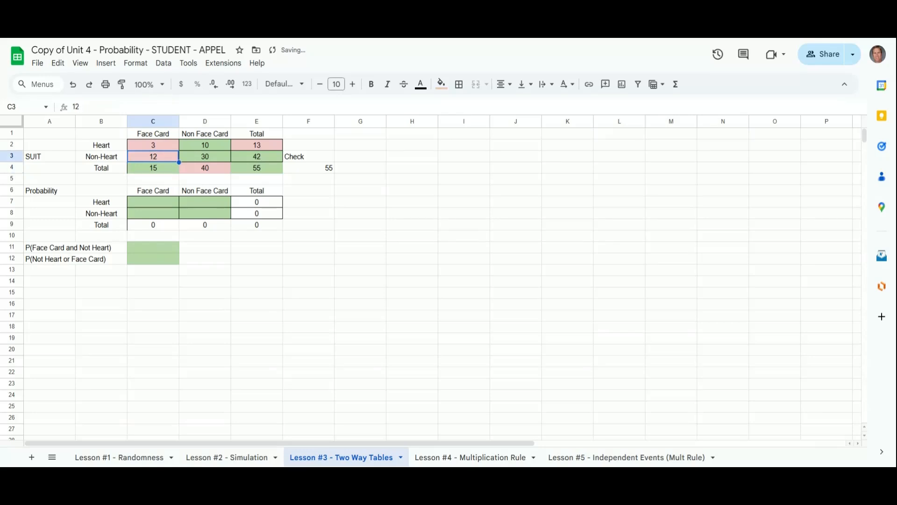
key(ctrl+z)
key(Return)
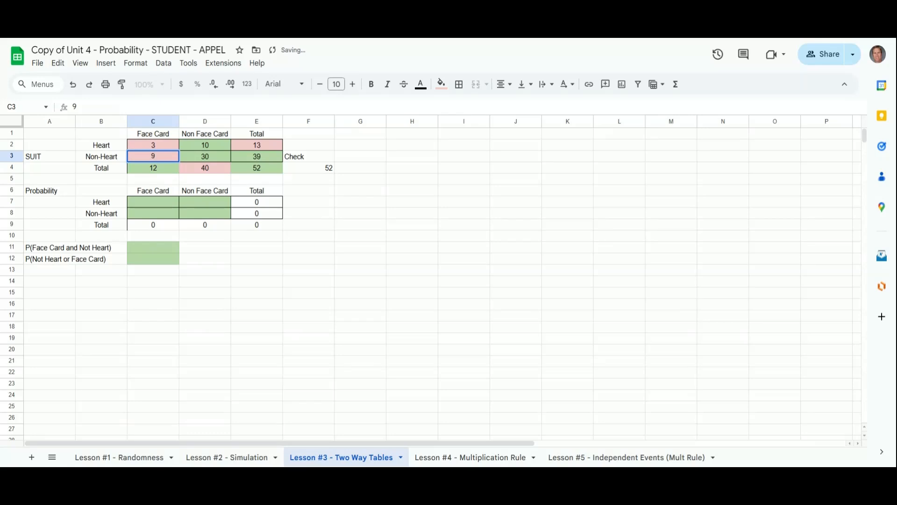
key(Return)
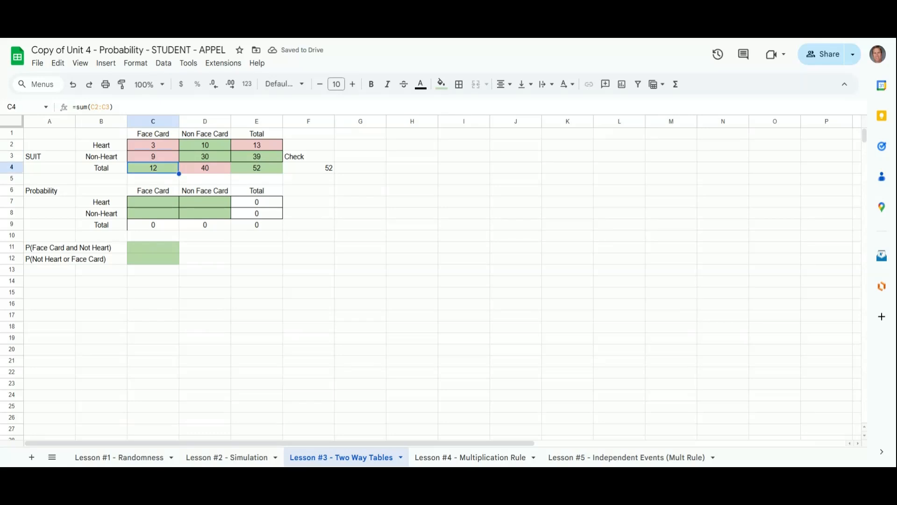
Step: Examine the probability table's empty cells and total formulas, and the answer cell for P(Face Card and Not Heart)
click(159, 206)
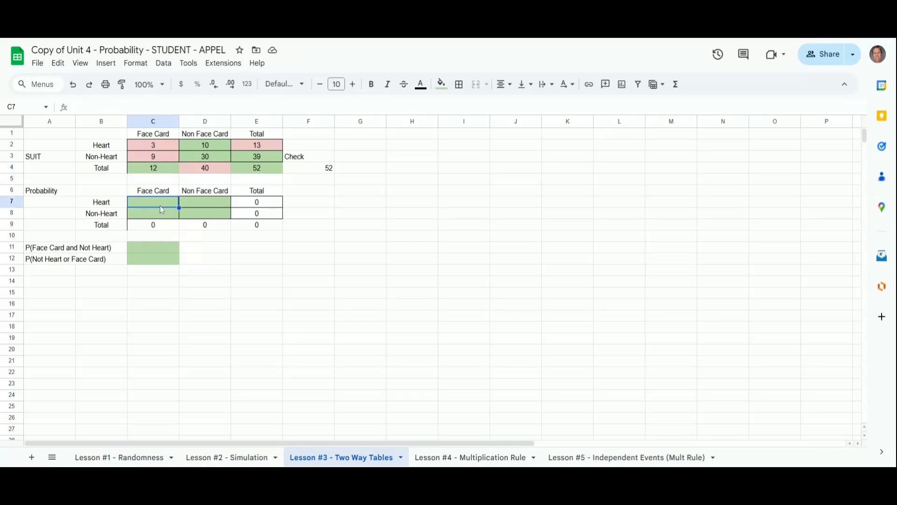
click(202, 204)
click(208, 218)
click(171, 206)
click(274, 208)
click(273, 216)
click(271, 227)
click(157, 253)
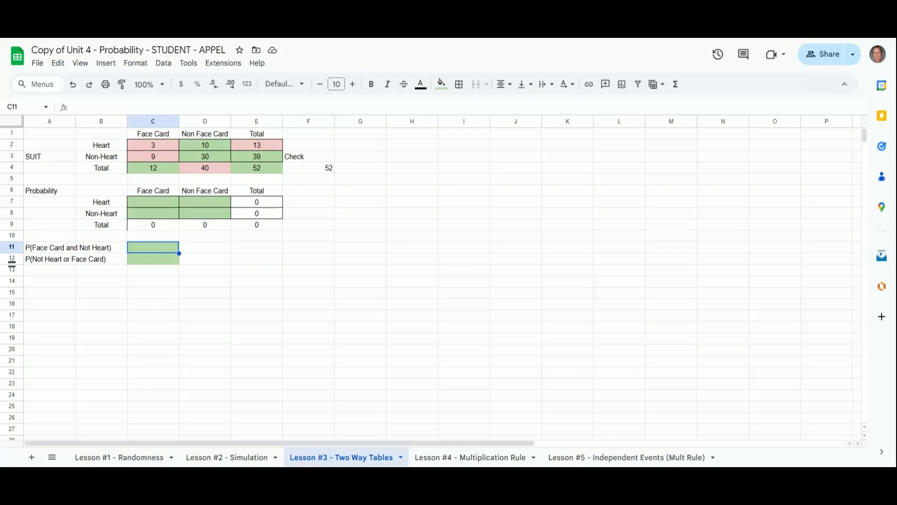
key(Up)
key(Up)
key(Up)
key(Down)
key(Right)
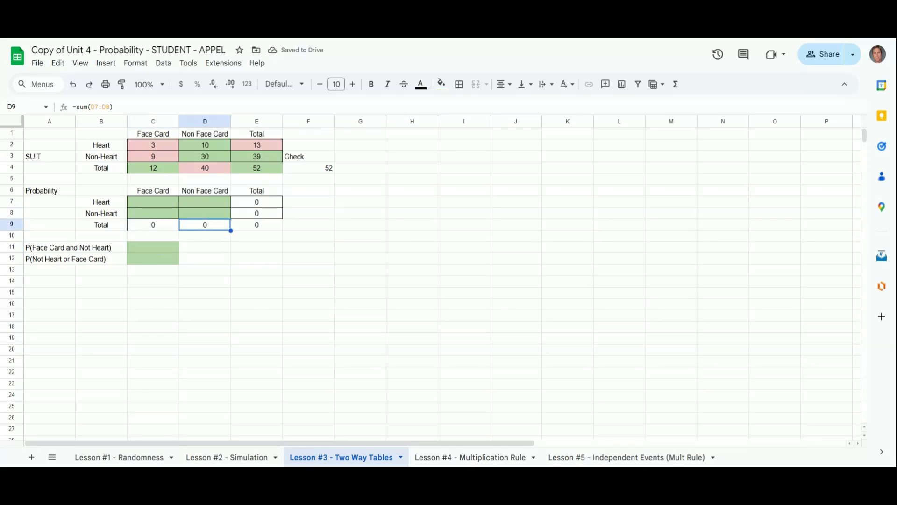
key(Left)
key(Left)
key(Left)
key(Up)
key(Up)
key(Up)
key(Down)
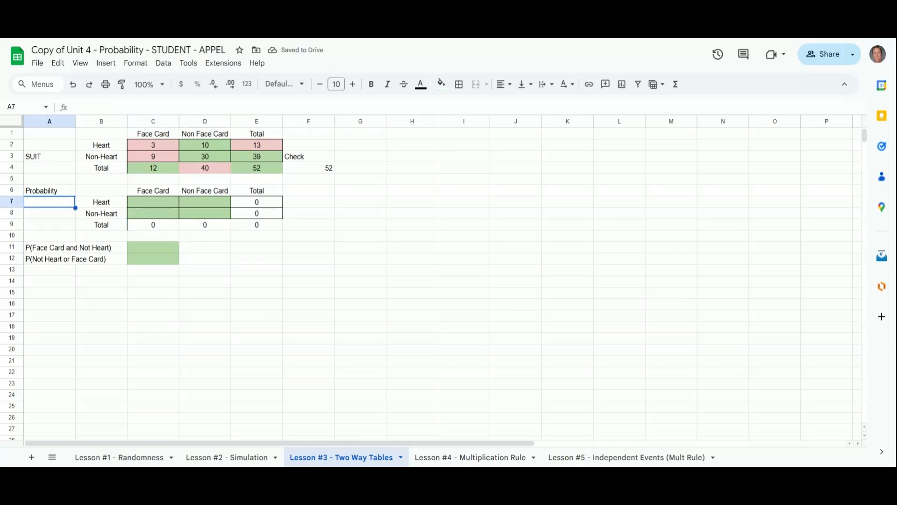
Step: Calculate the Heart / Face Card probability in C7 by dividing C2 by the grand total in E4
key(Right)
key(Right)
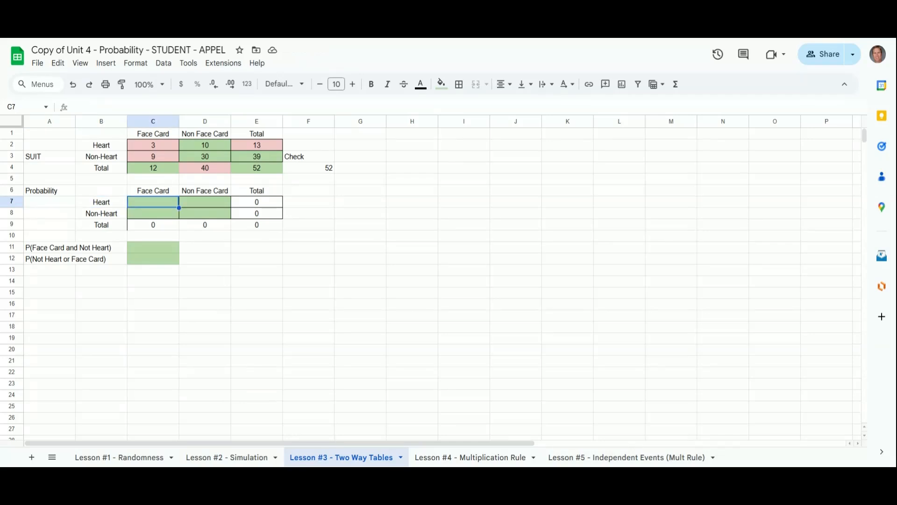
text(=)
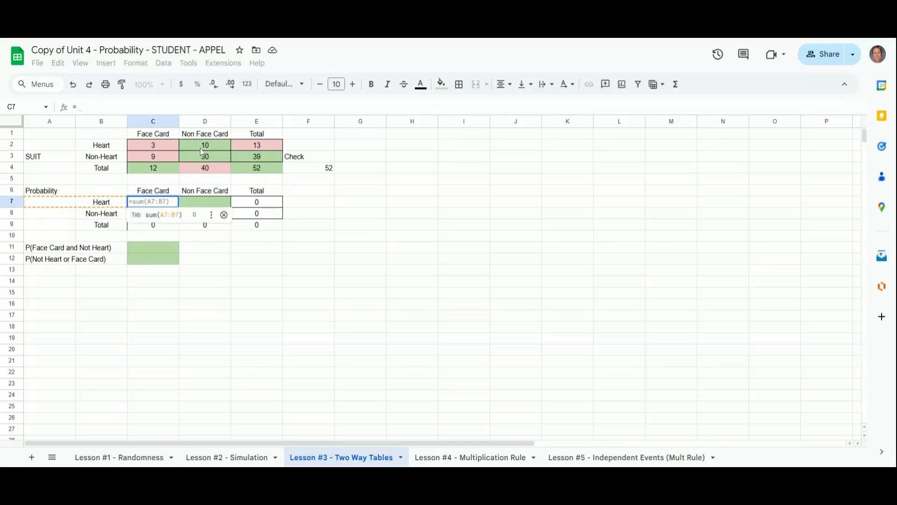
click(160, 147)
text(/)
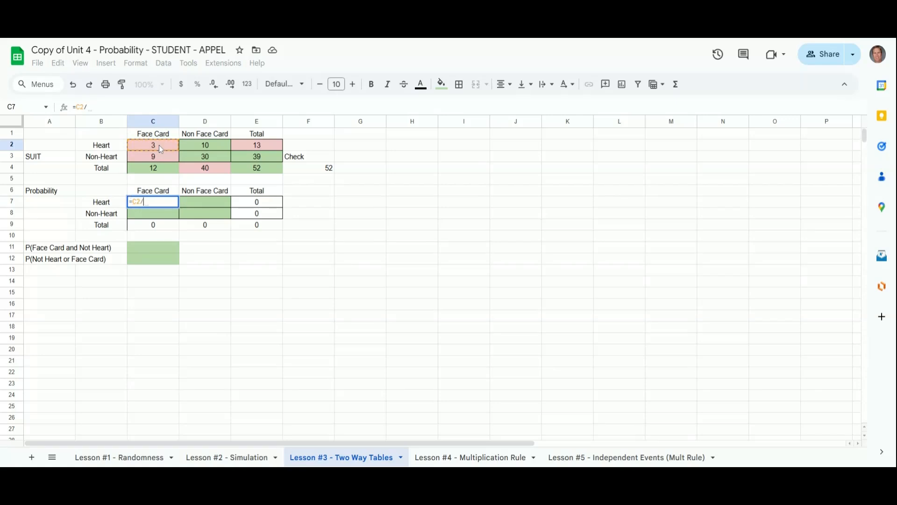
click(254, 171)
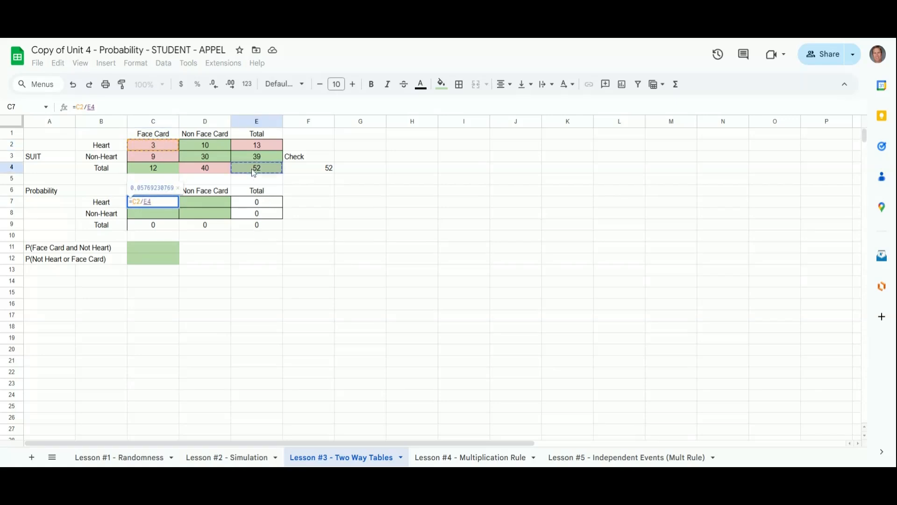
key(Return)
Step: Calculate the Heart / Non Face Card probability in D7 by dividing D2 by the grand total in E4
key(Right)
key(Up)
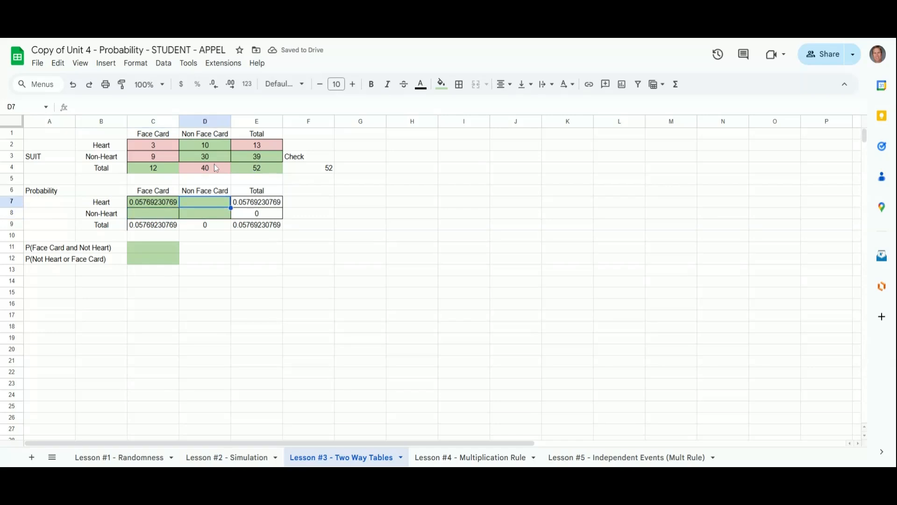
text(=)
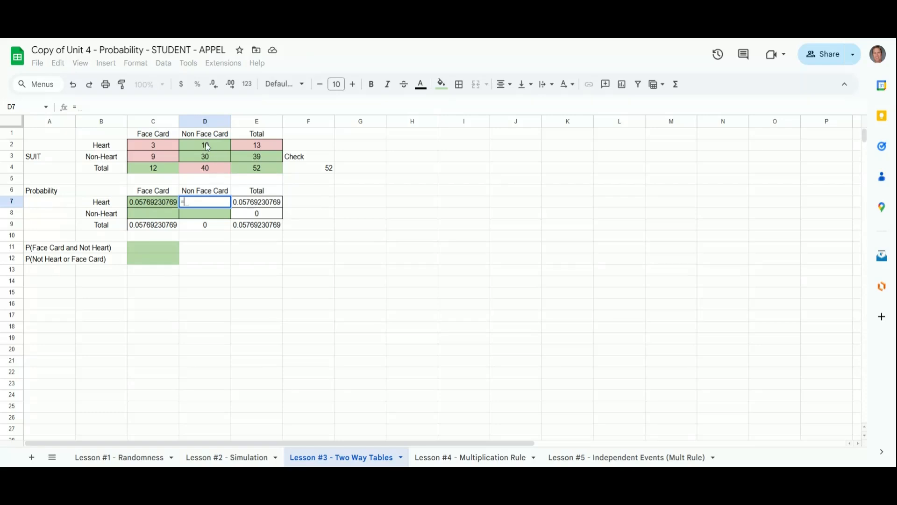
click(206, 144)
text(/)
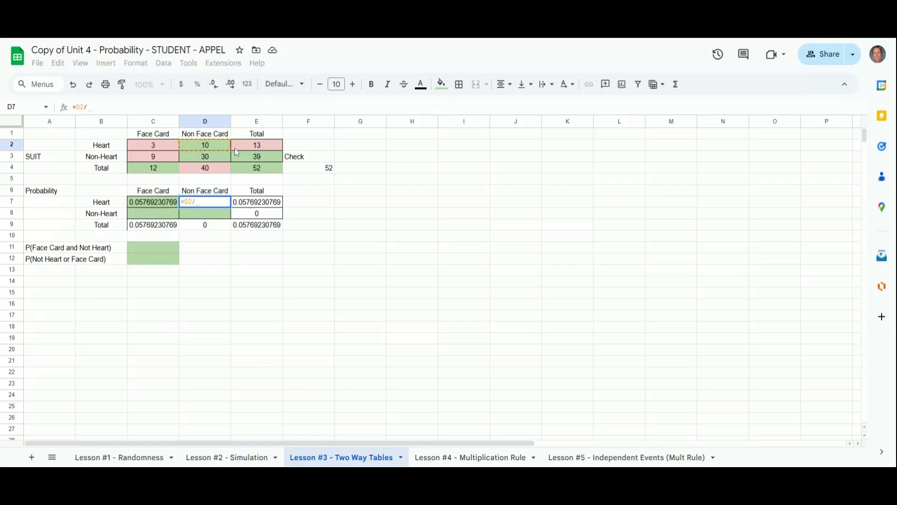
click(255, 171)
key(Return)
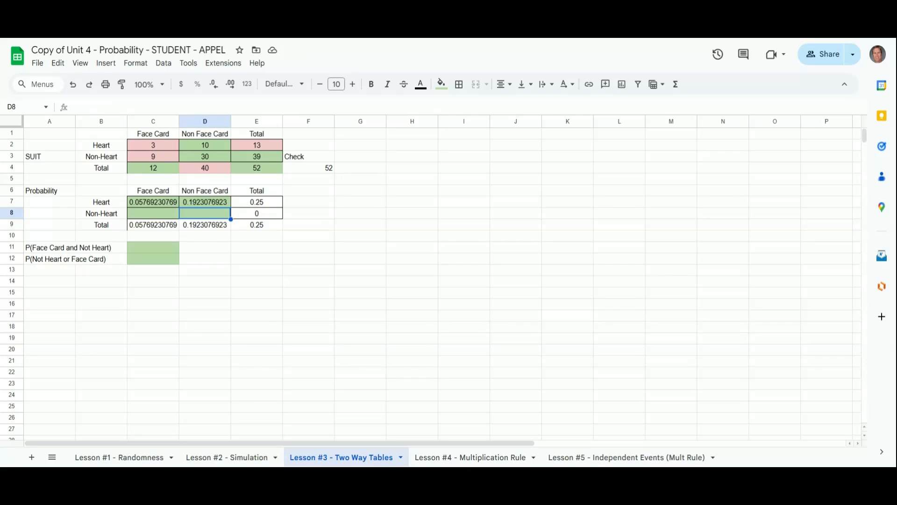
Step: Calculate the Non-Heart / Face Card probability in C8 by dividing C3 by the grand total in E4
click(142, 215)
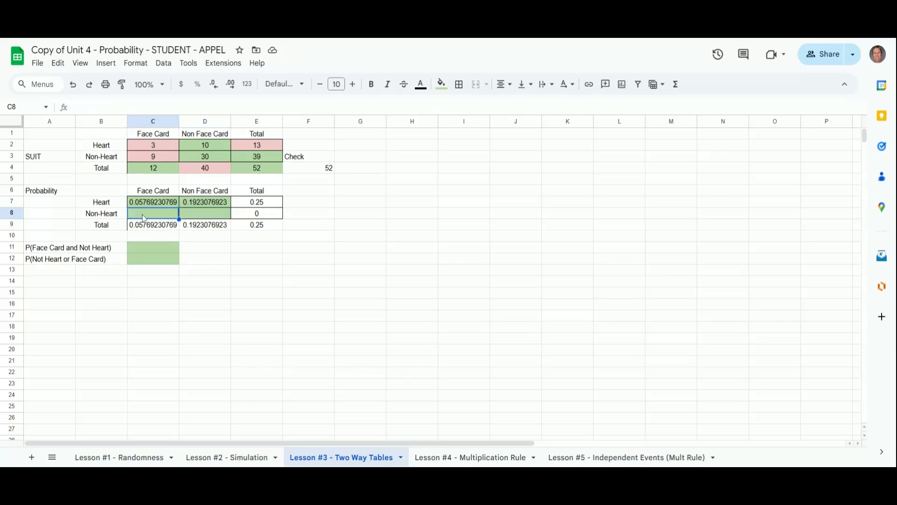
text(=)
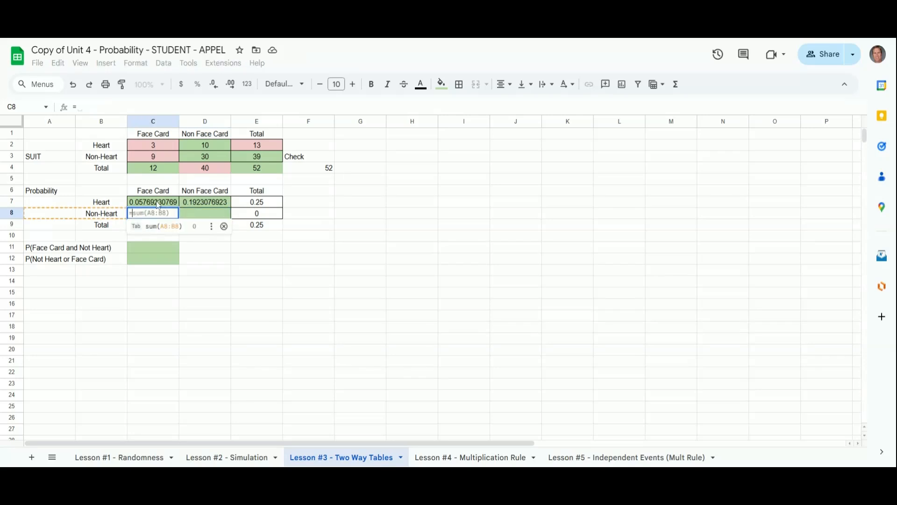
click(146, 158)
text(/)
click(262, 169)
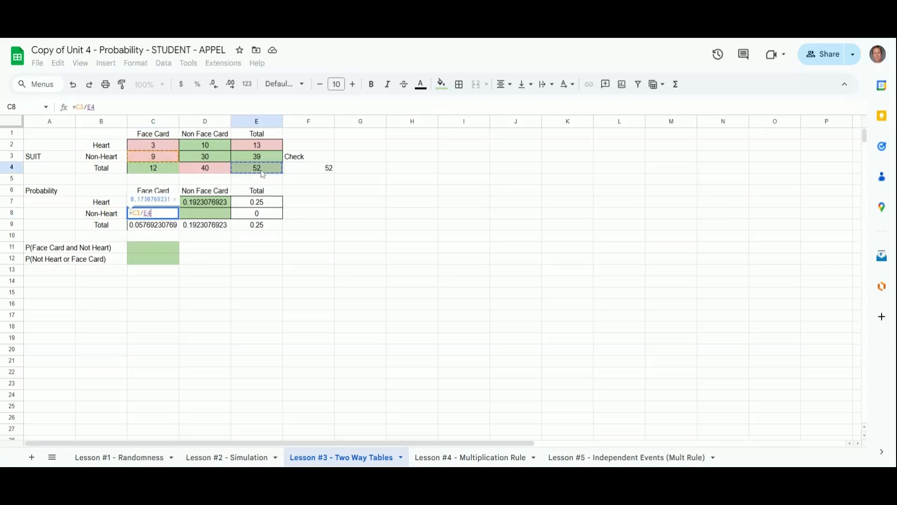
key(Tab)
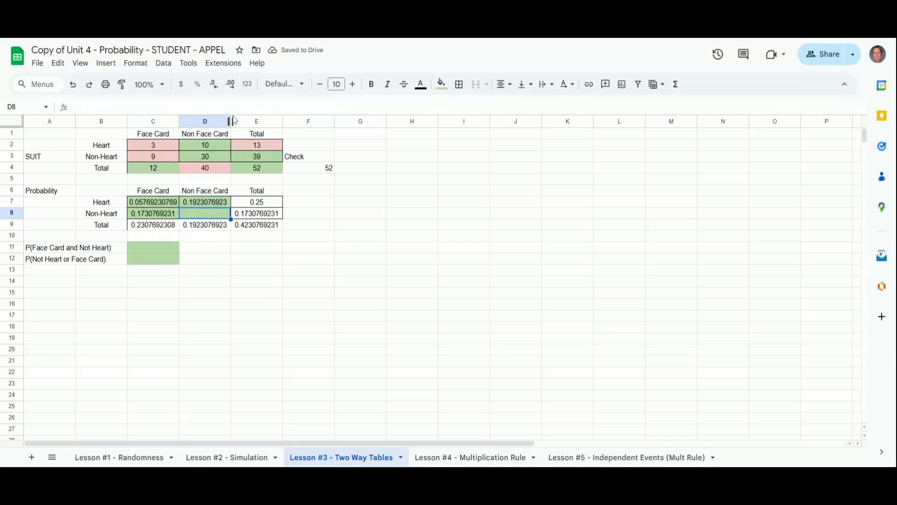
Step: Calculate the Non-Heart / Non Face Card probability in D8 as D3/E4 and check the overall probability total in E9
text(=)
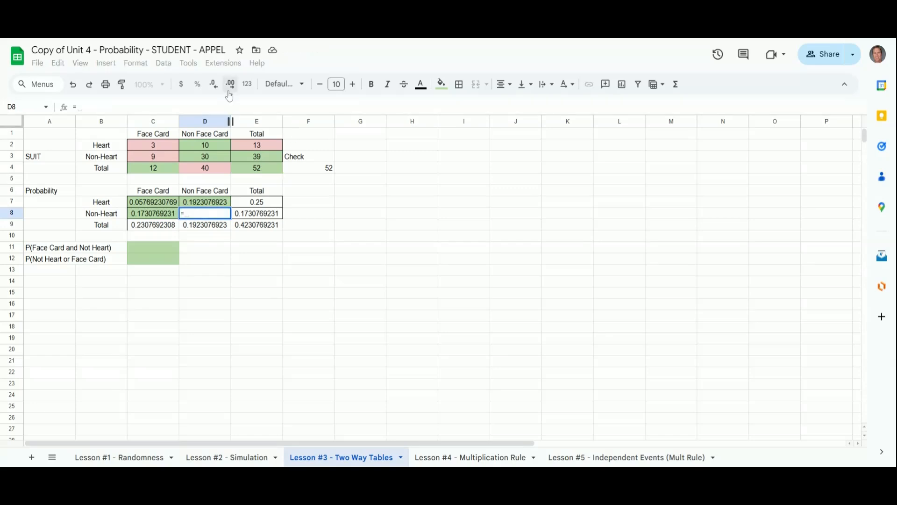
click(206, 158)
text(/)
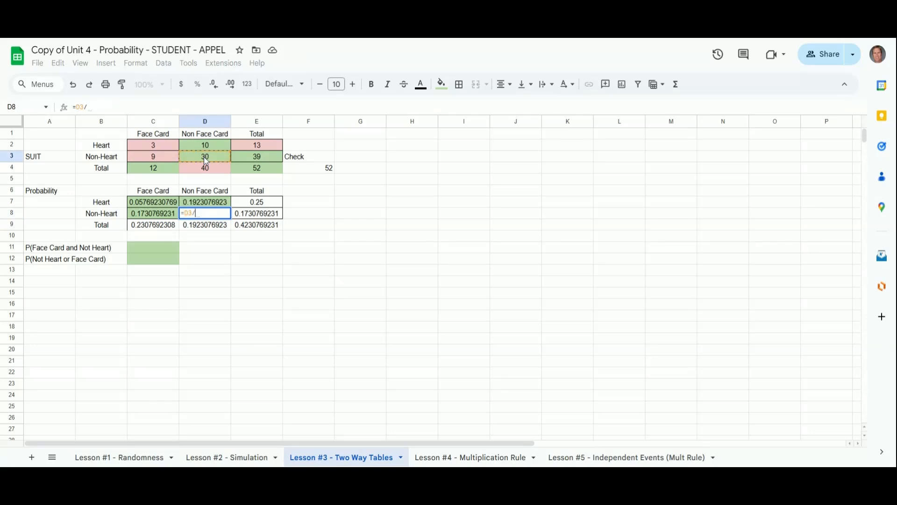
click(263, 171)
key(Return)
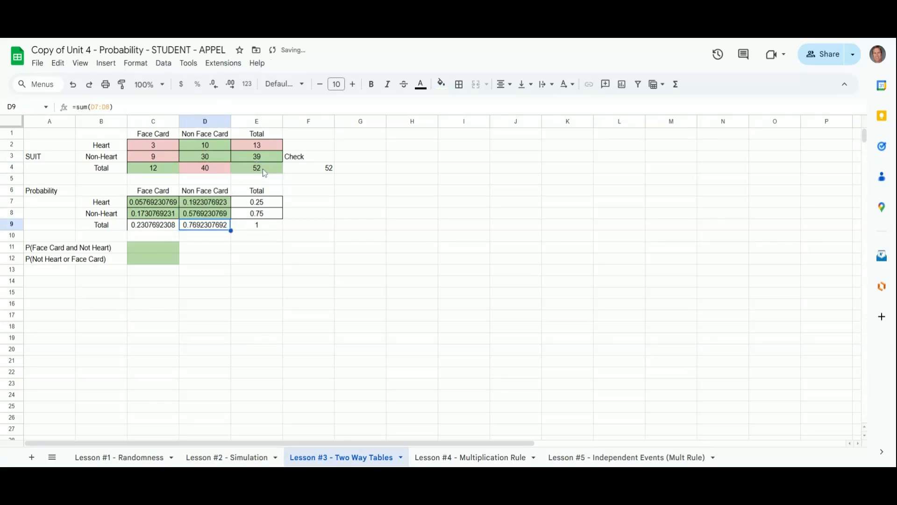
key(Right)
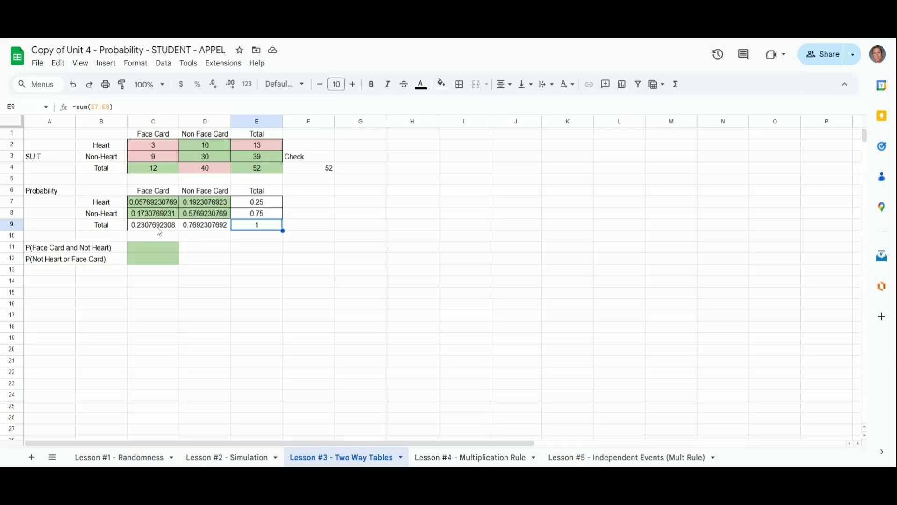
Step: Calculate P(Face Card and Not Heart) in C11 by subtracting the Heart / Face Card probability C7 from the Face Card total C9
click(153, 251)
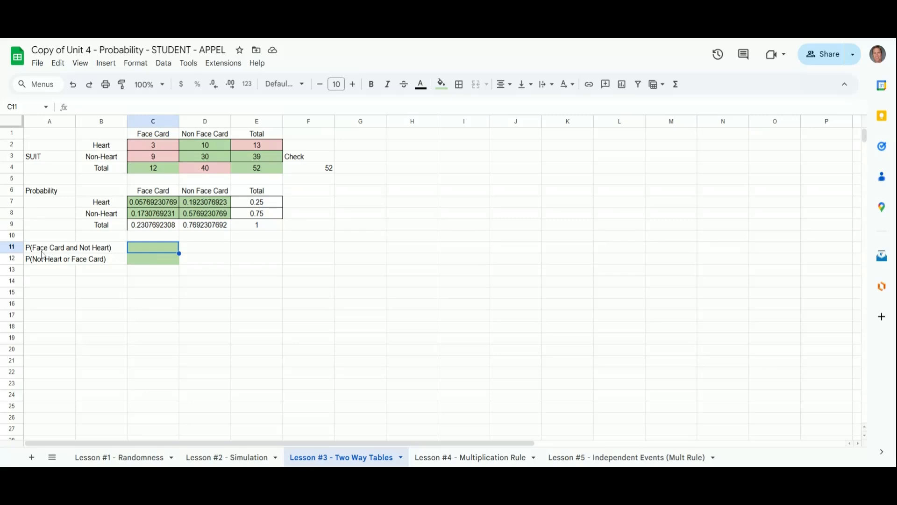
text(=)
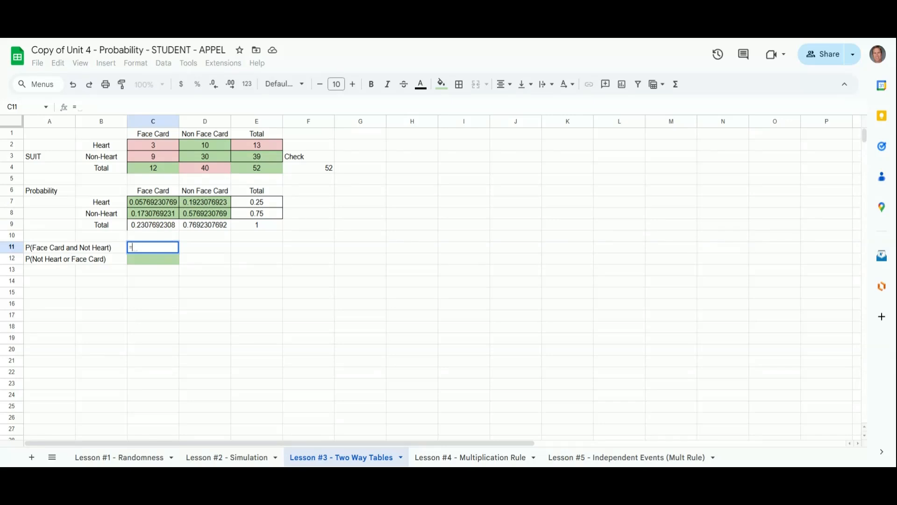
click(152, 214)
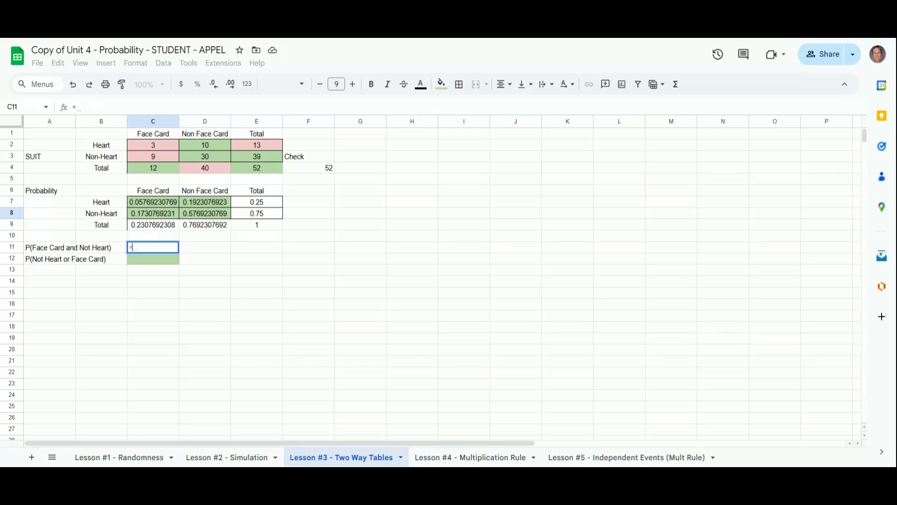
click(150, 217)
key(BackSpace)
key(BackSpace)
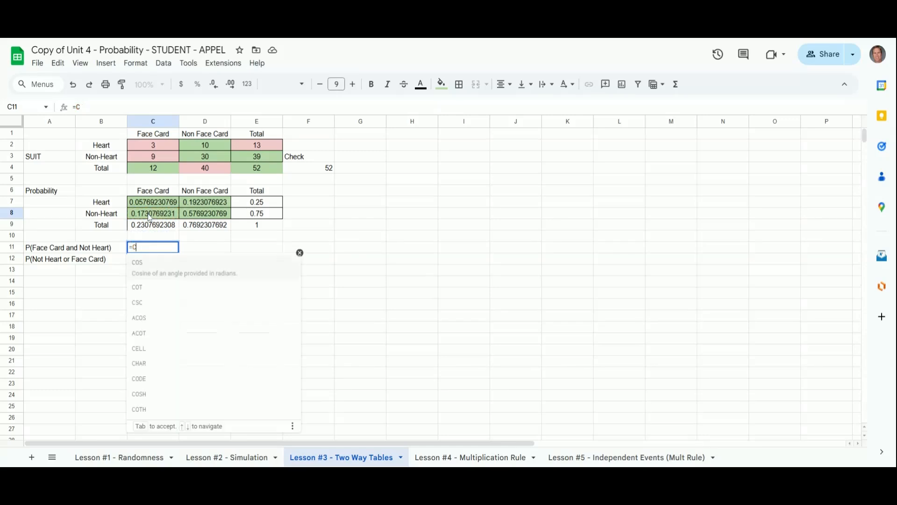
click(168, 229)
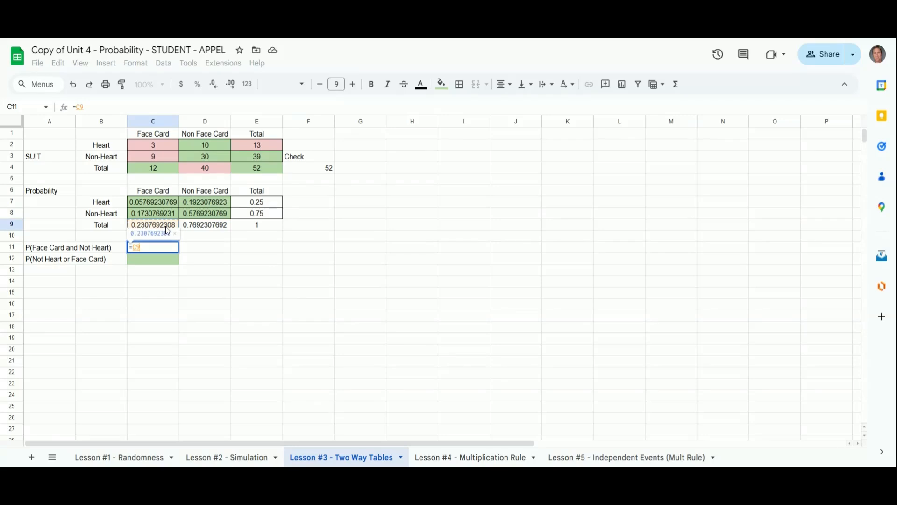
text(-)
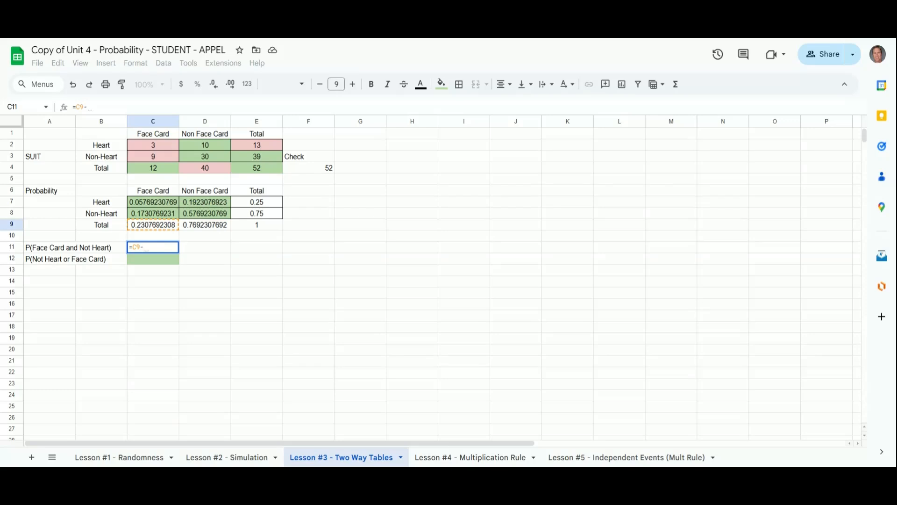
click(163, 205)
key(Return)
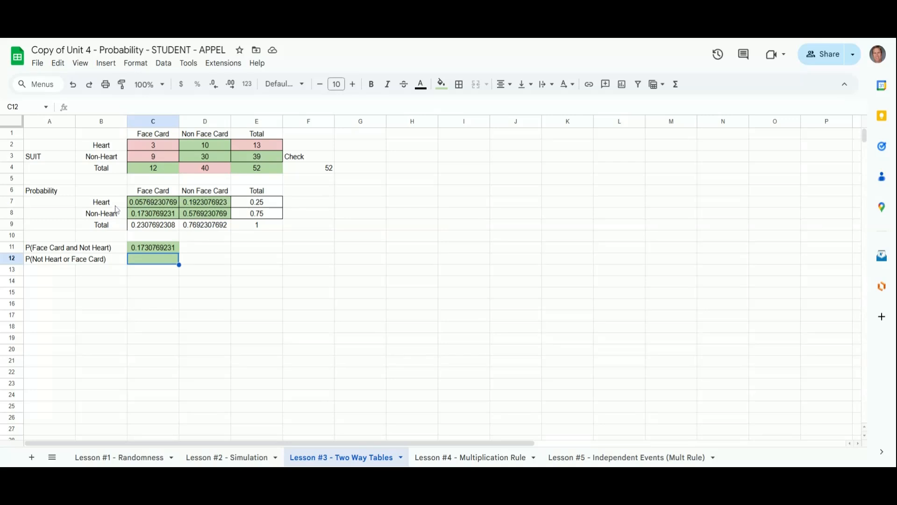
Step: Examine the probability table's Heart row, Face Card column and Non-Heart / Non Face Card cell for P(Not Heart or Face Card)
drag(149, 206, 262, 202)
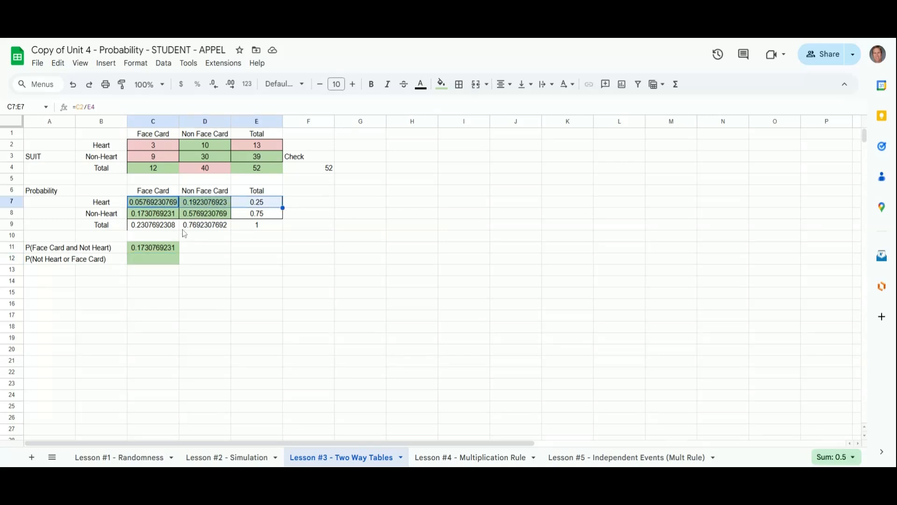
click(156, 194)
drag(157, 194, 165, 225)
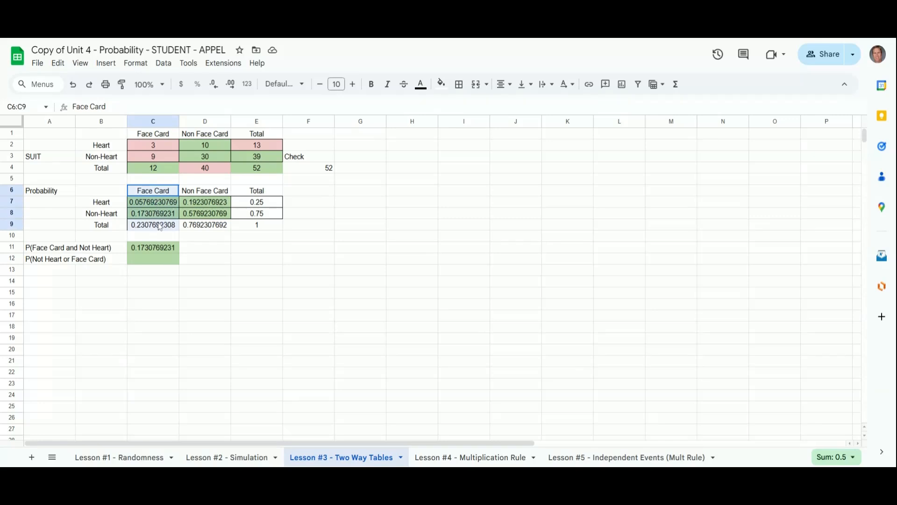
click(190, 217)
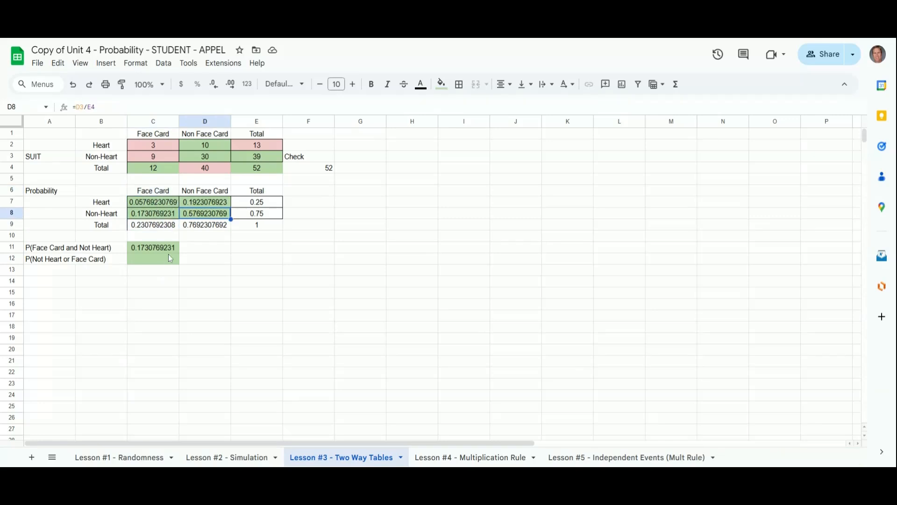